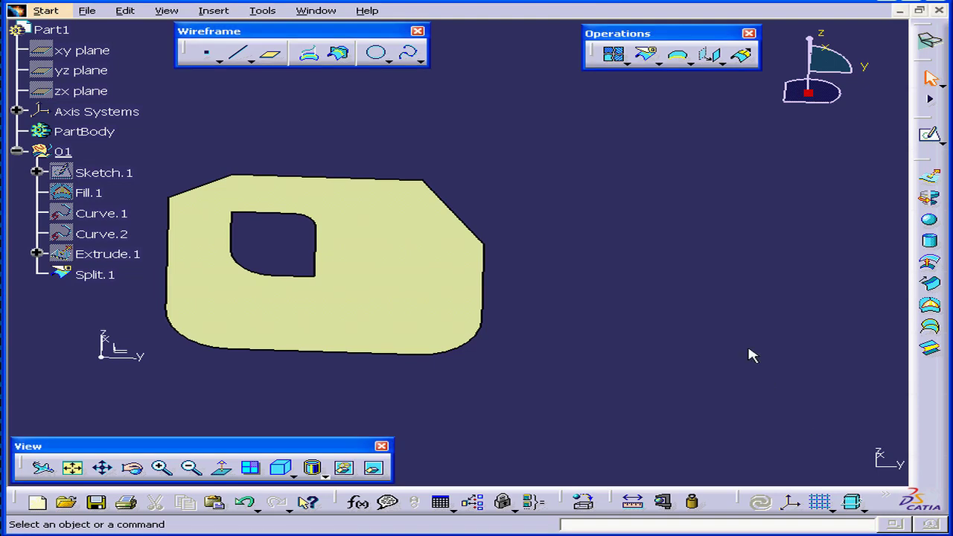
- Start a new boundary curve with its propagation type set to Complete boundary
click(679, 61)
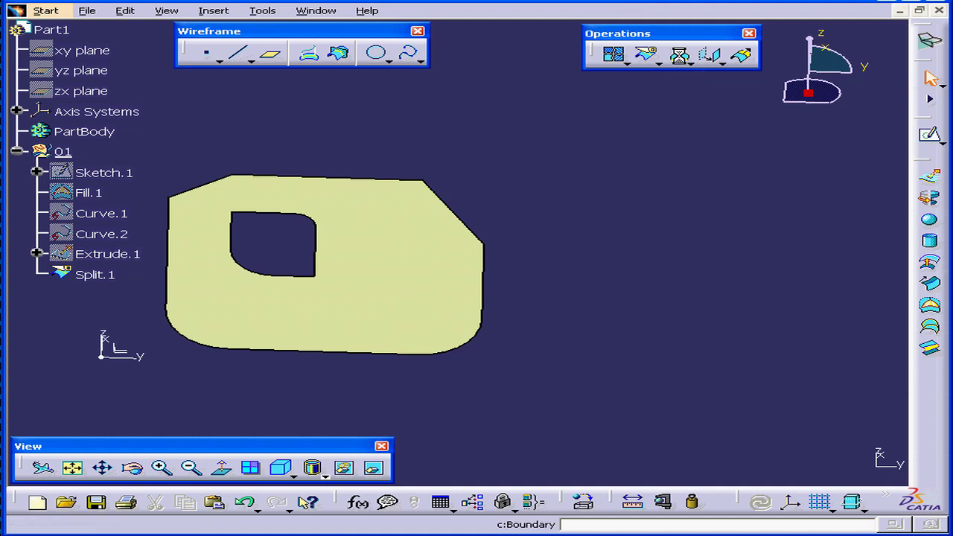
drag(761, 89, 733, 117)
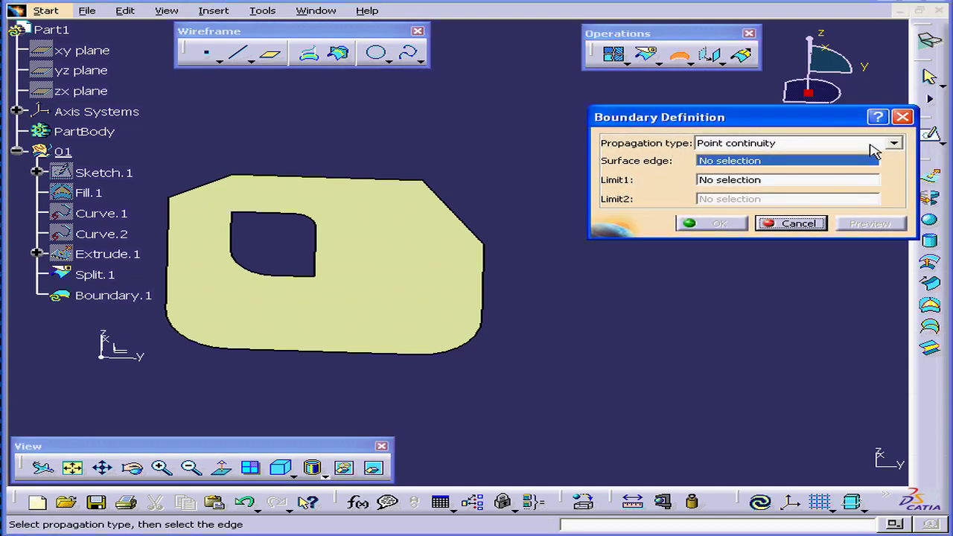
click(895, 143)
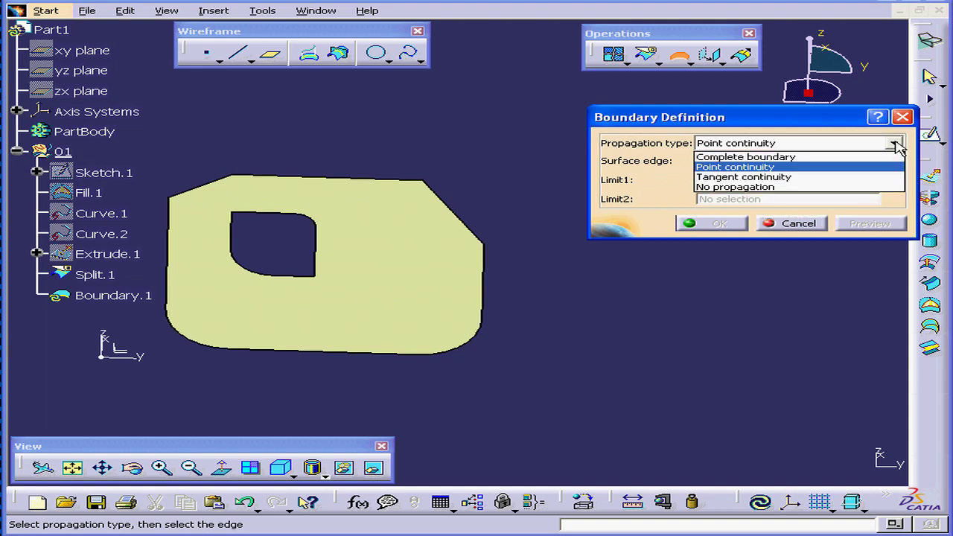
click(801, 158)
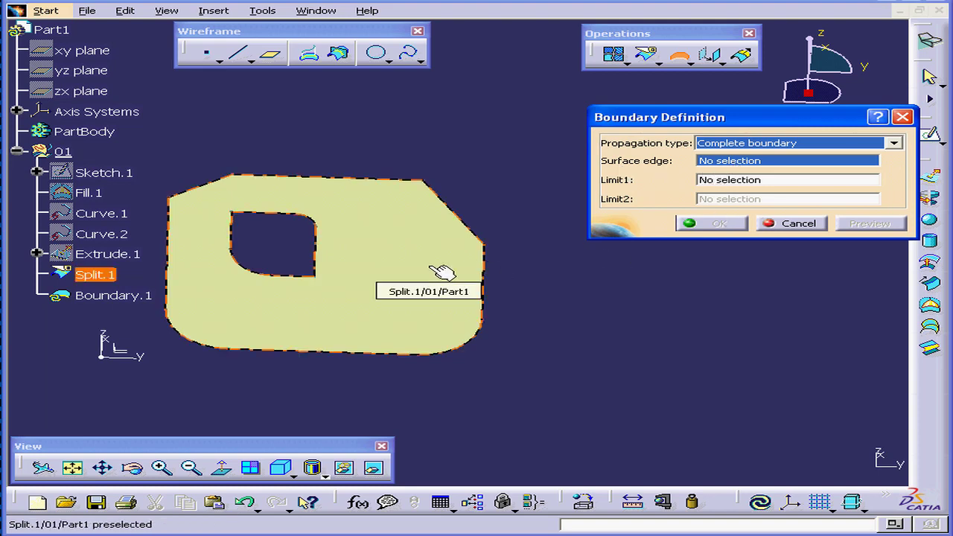
- Pick Split.1's edge and create Boundary.1, keeping all sub-elements (outer outline and hole)
click(483, 269)
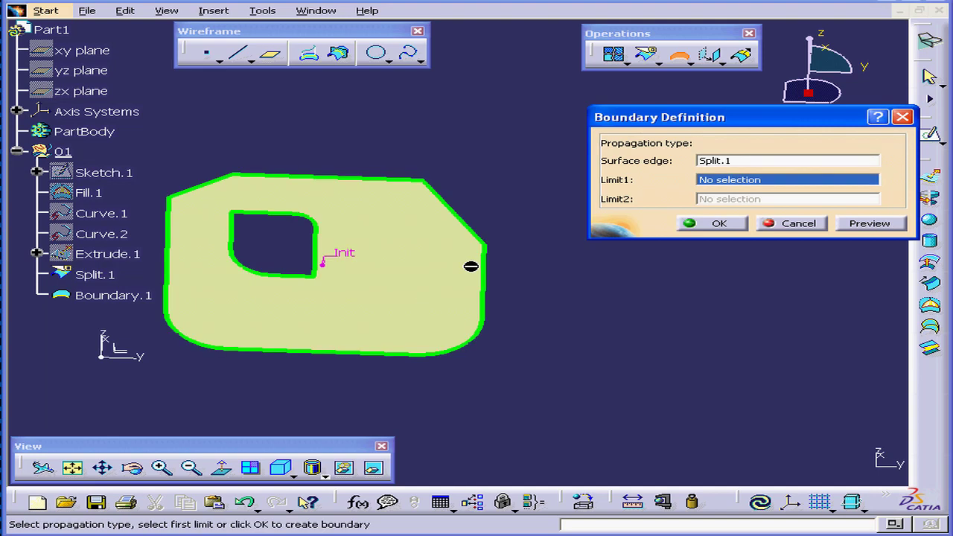
click(716, 223)
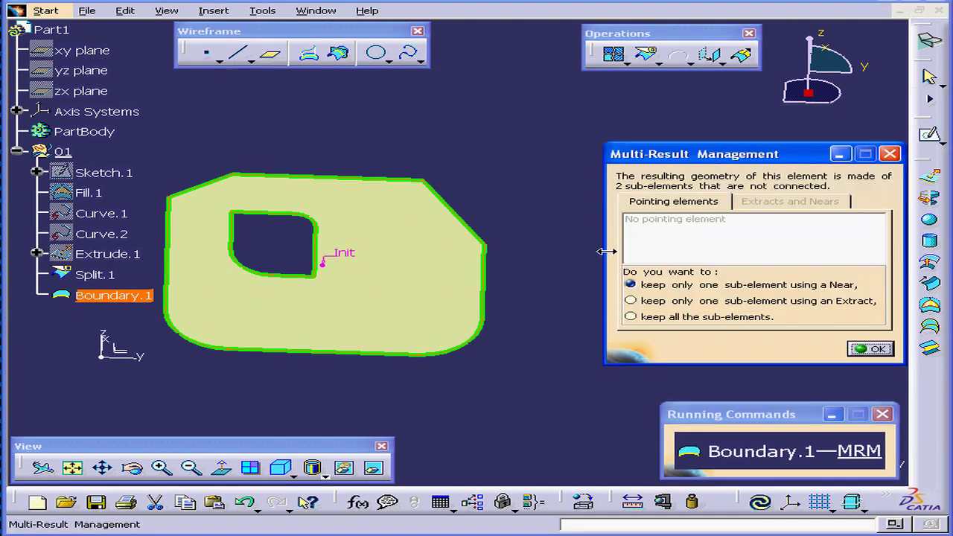
click(634, 317)
click(875, 349)
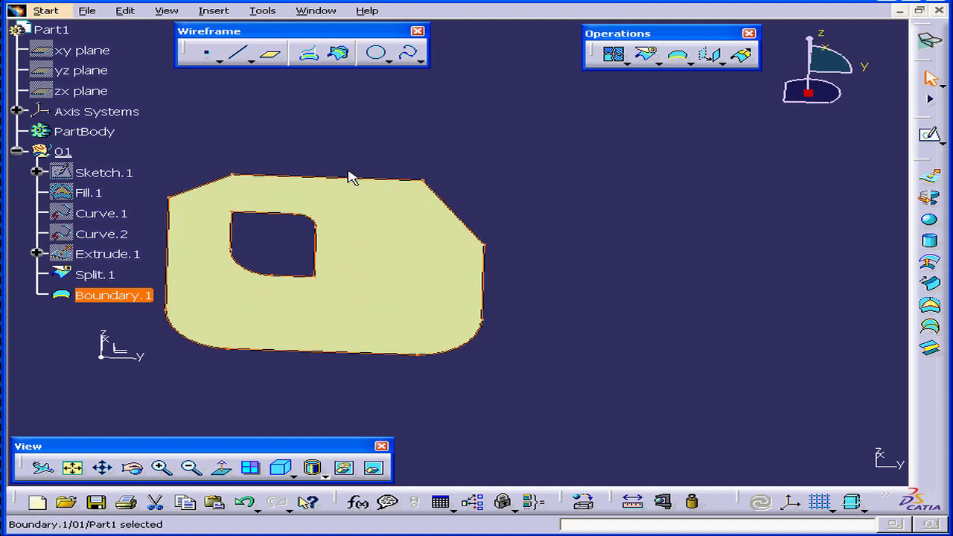
click(309, 220)
click(462, 215)
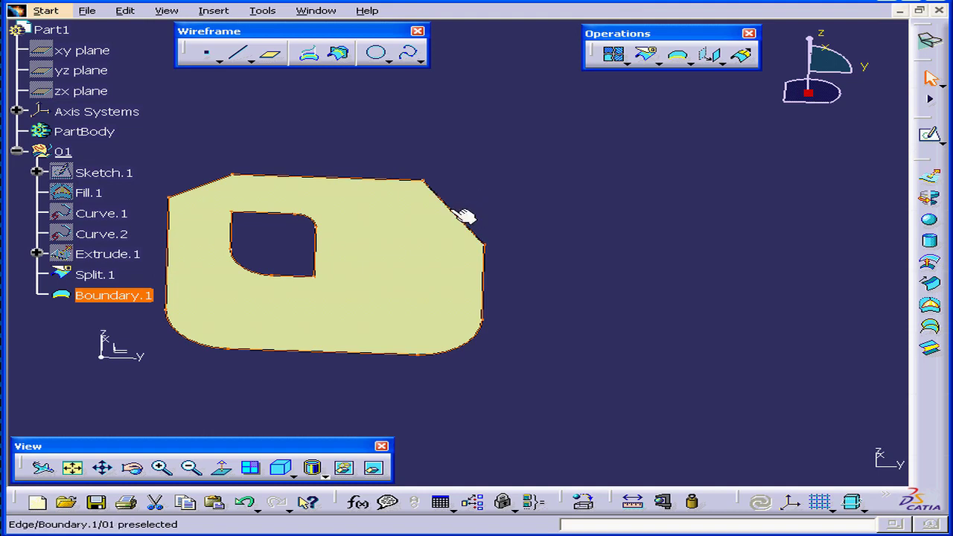
click(627, 65)
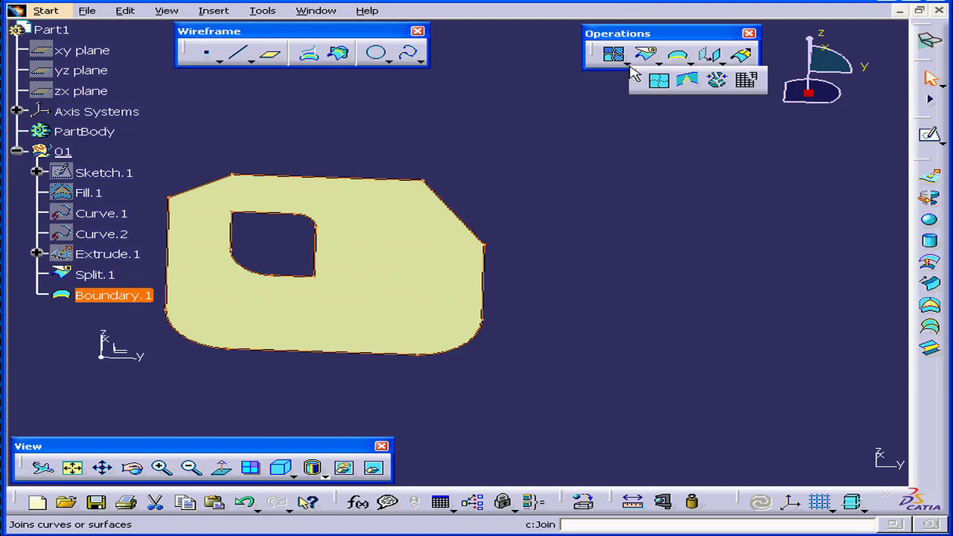
click(748, 82)
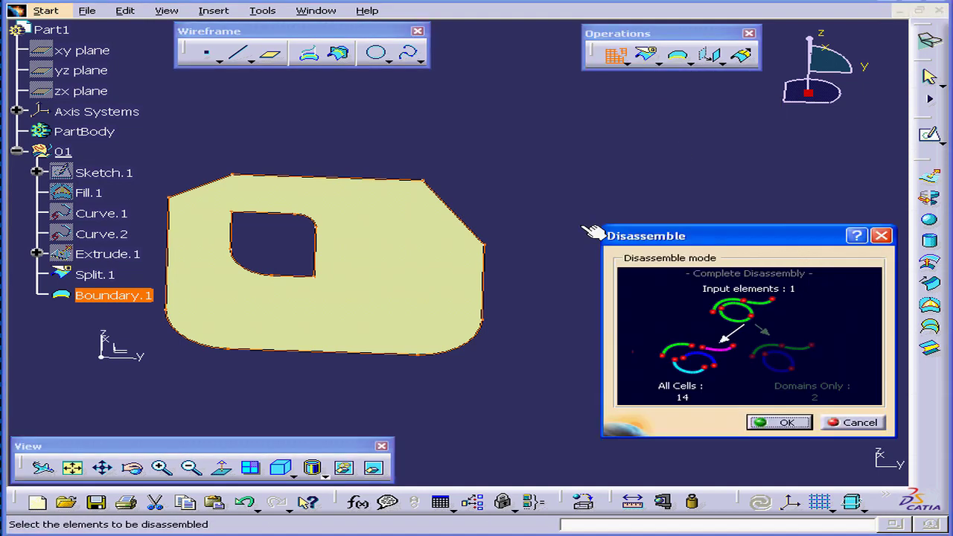
click(856, 421)
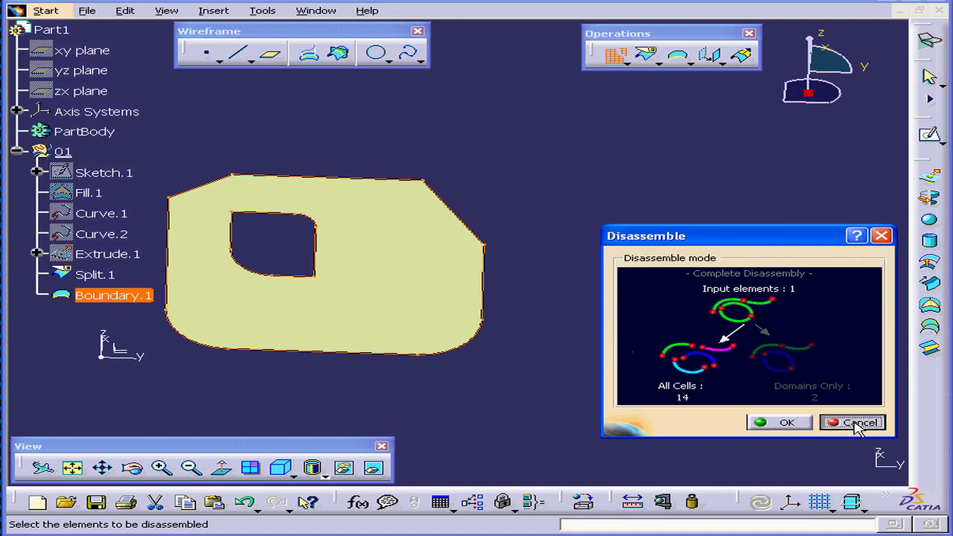
- Delete Boundary.1 from the specification tree
right_click(123, 298)
click(238, 510)
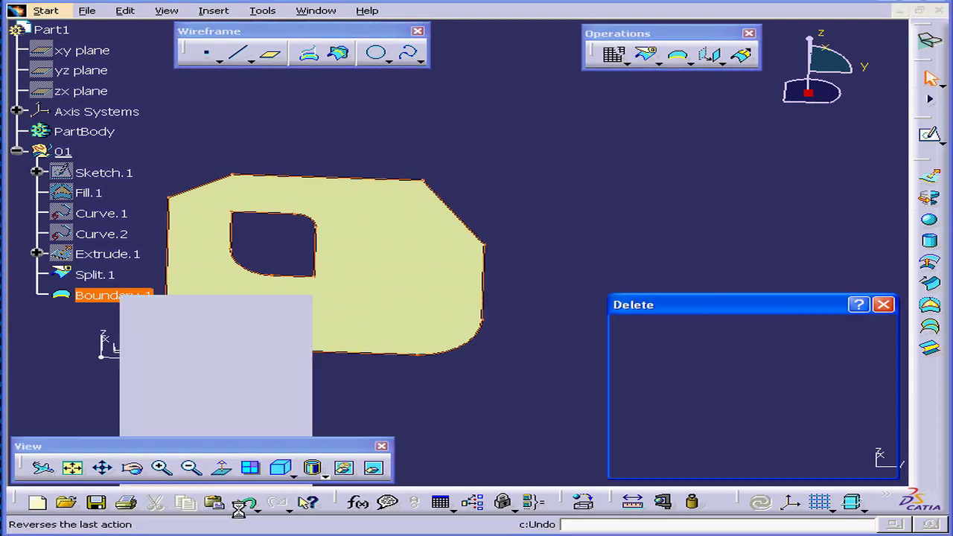
click(783, 464)
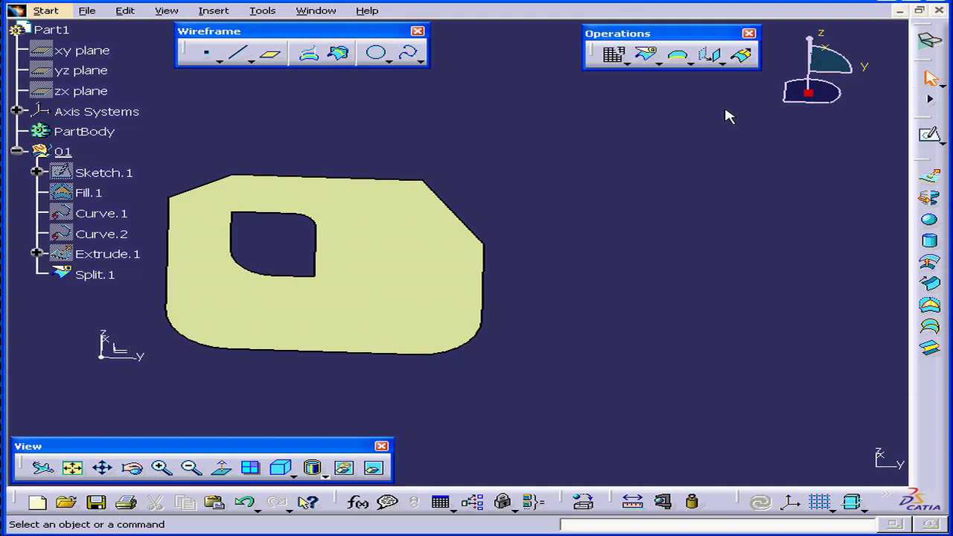
- Start a new Point continuity boundary from Split.1's chamfer edge
click(680, 60)
drag(730, 140, 668, 191)
click(825, 209)
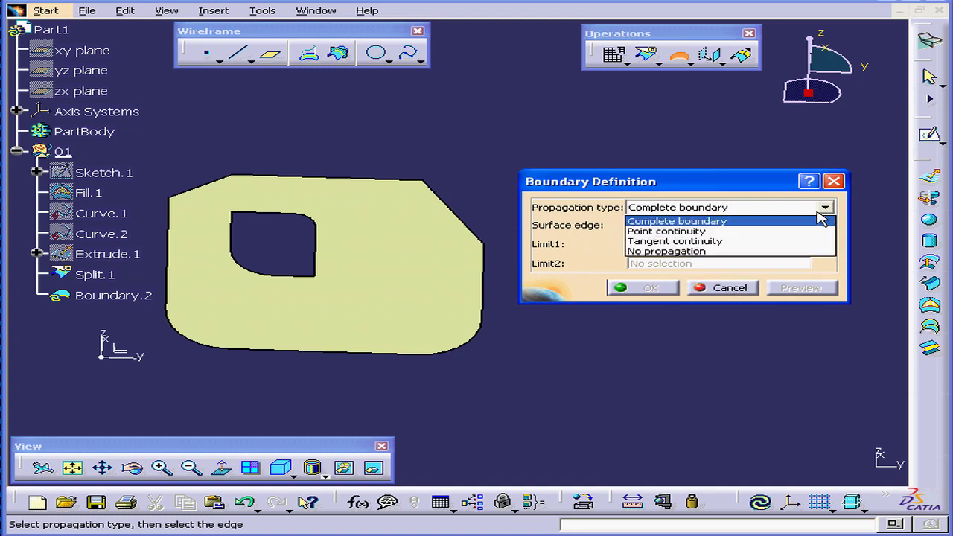
click(711, 233)
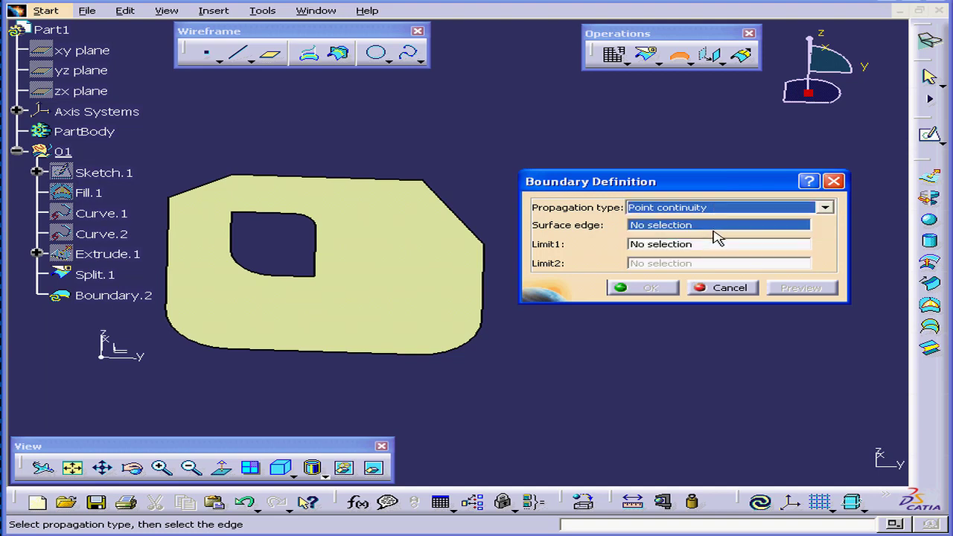
click(469, 227)
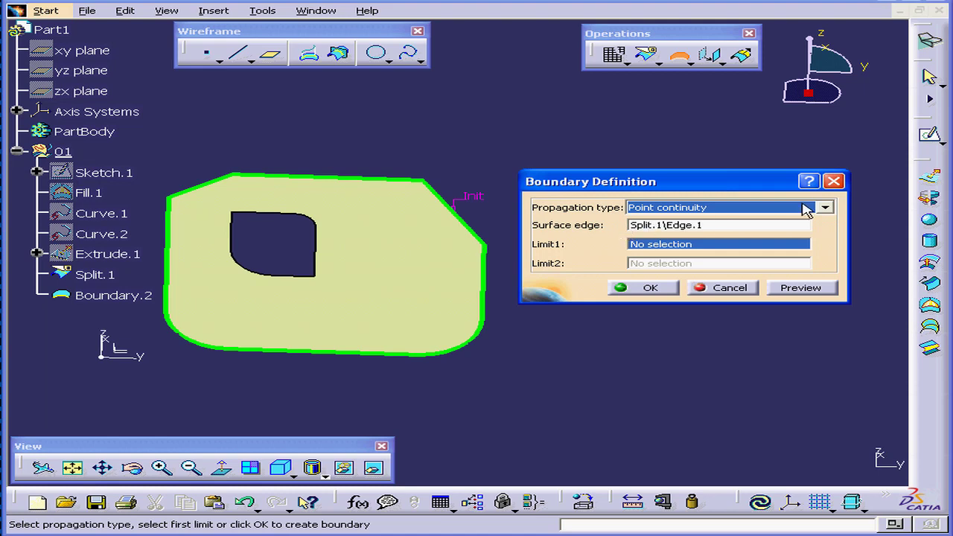
click(825, 206)
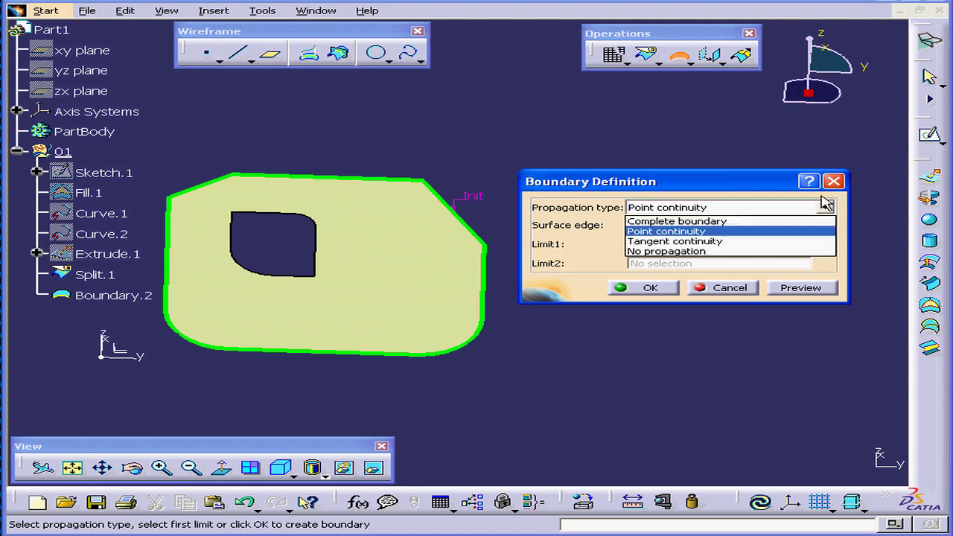
- Switch the boundary's propagation to No propagation so only the chamfer edge remains
click(709, 256)
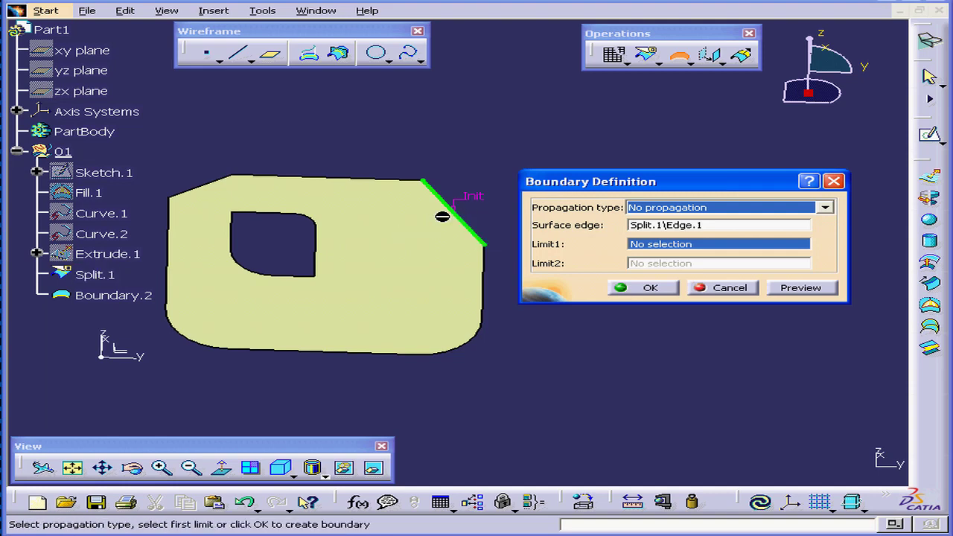
click(825, 209)
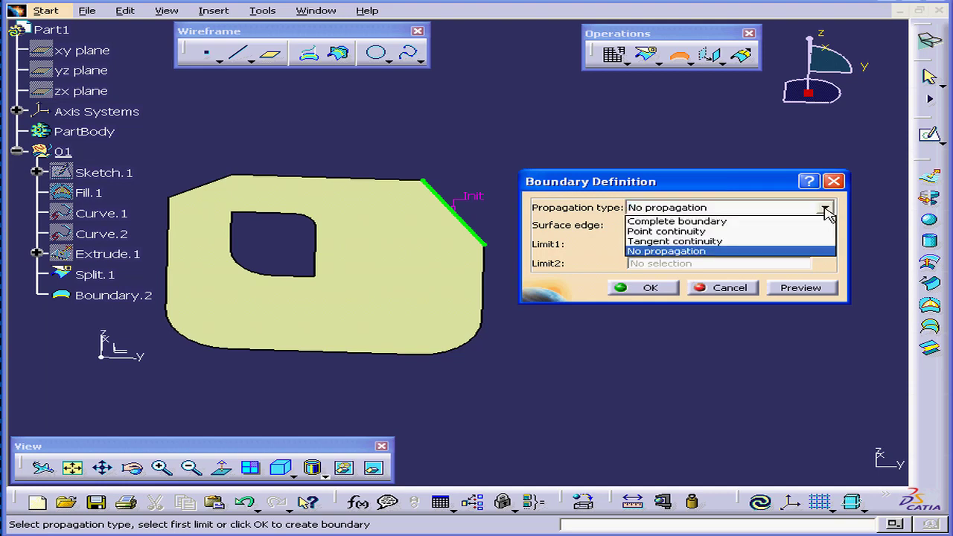
- Limit a Point continuity boundary between the chamfer's two vertices, flip Limit1, then cancel it
click(778, 231)
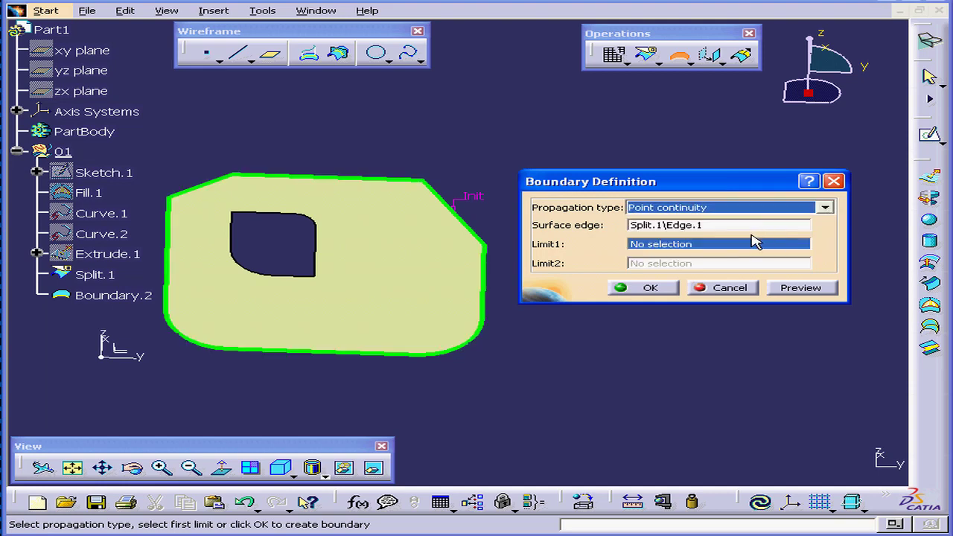
click(428, 183)
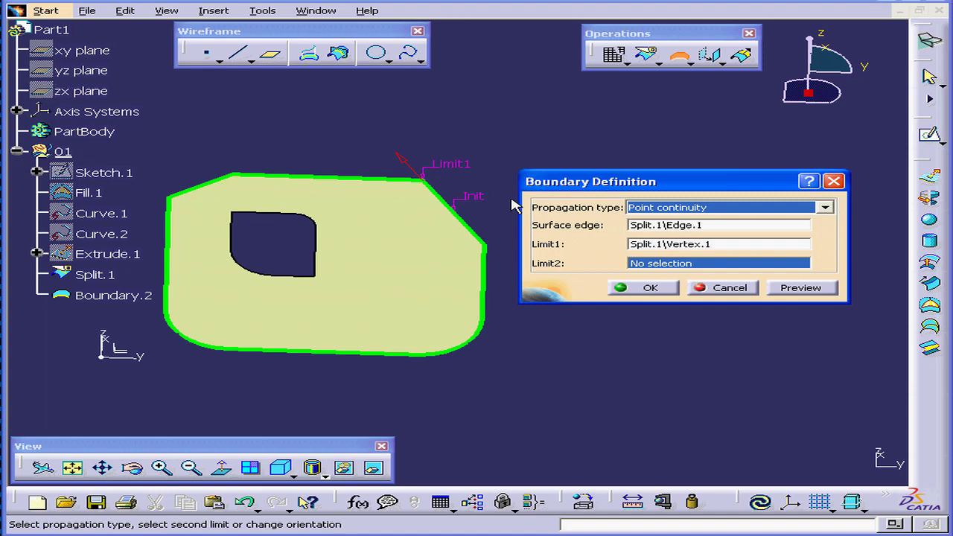
click(404, 164)
click(496, 247)
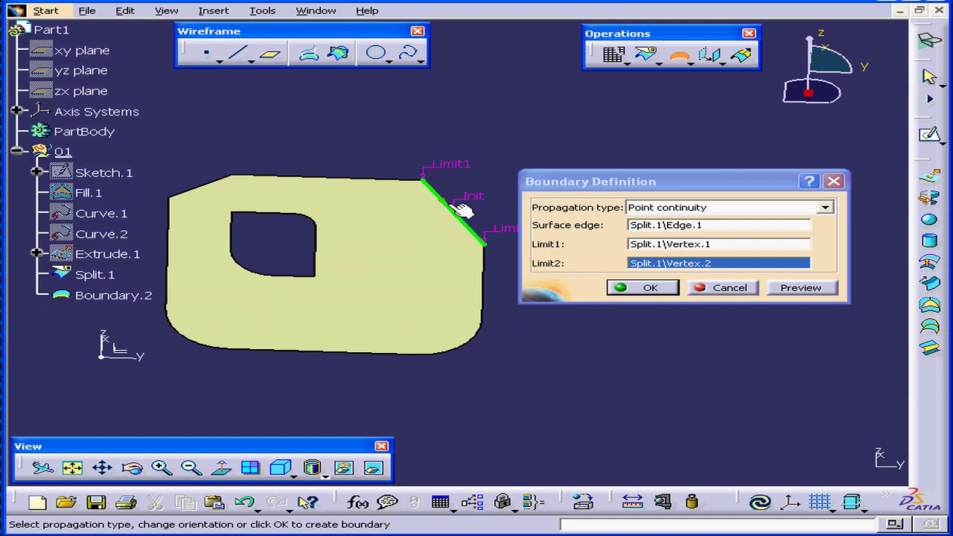
click(743, 290)
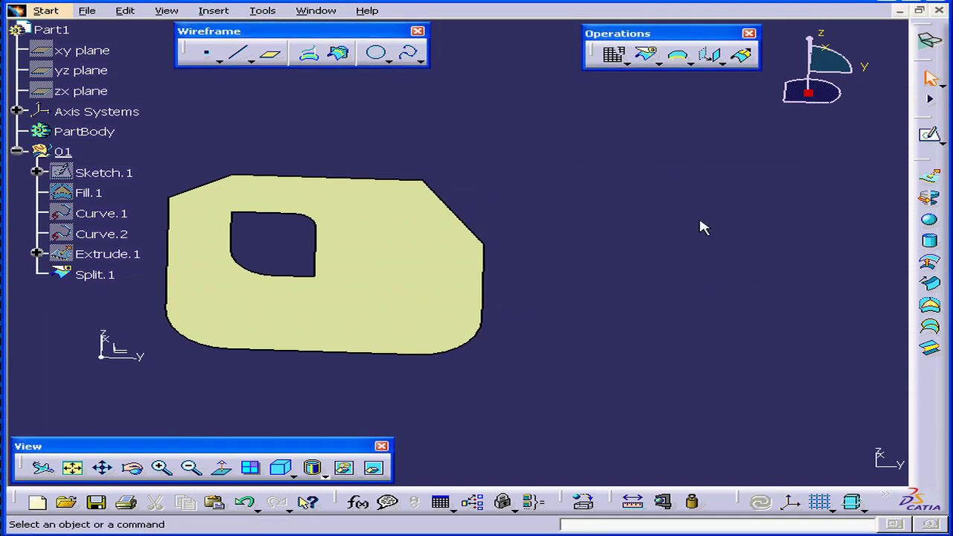
- Start a Tangent continuity boundary on Split.1's lower-right rounded edge
click(680, 58)
drag(704, 206, 729, 183)
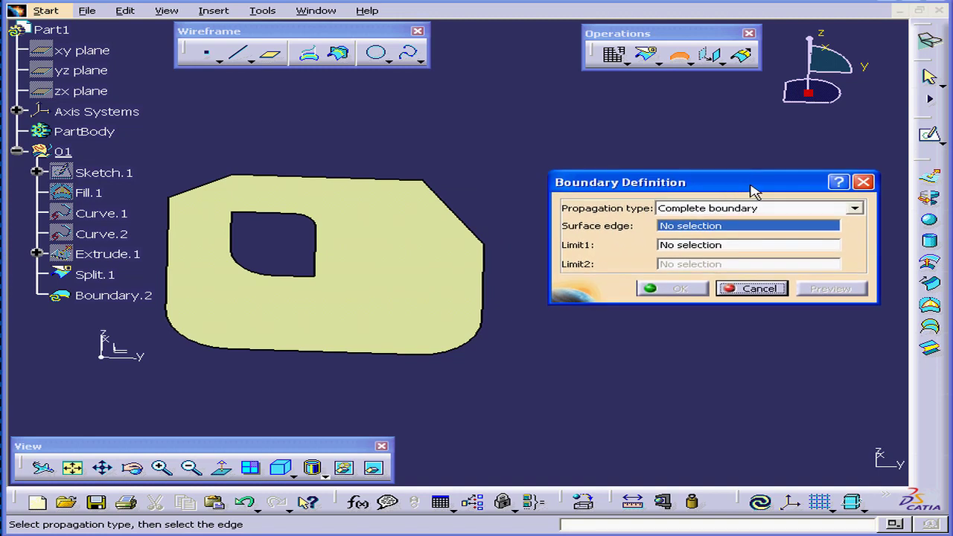
click(854, 208)
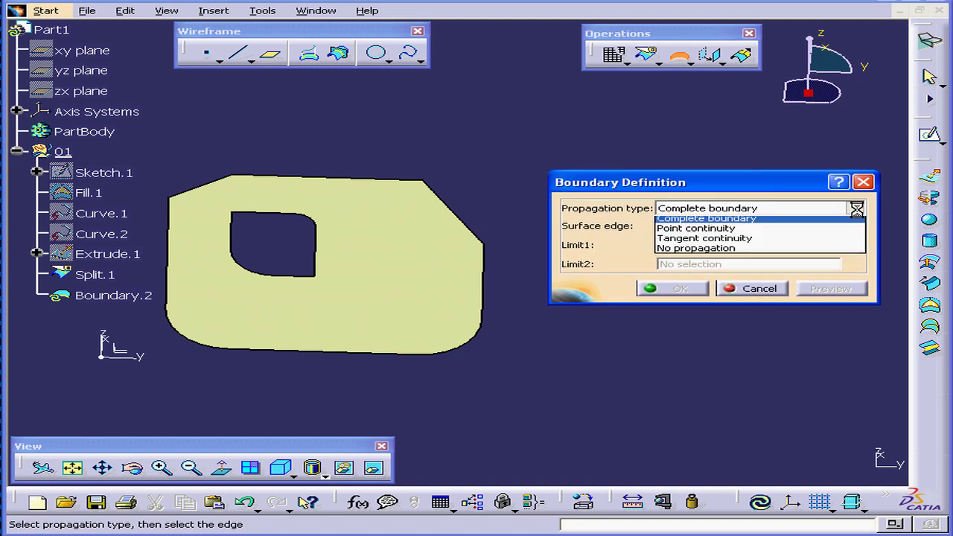
click(765, 248)
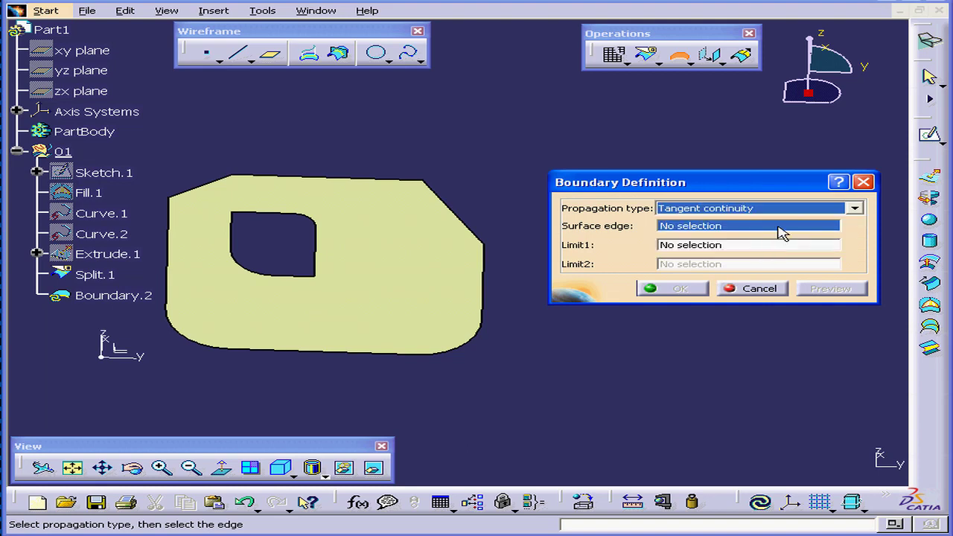
click(470, 344)
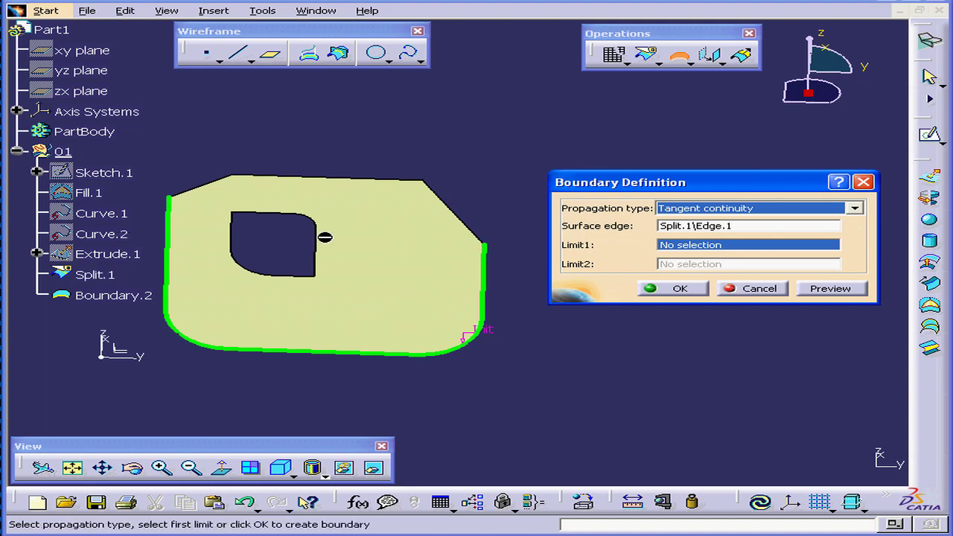
- Limit it between the right and left edge midpoints, inverting direction, and create Boundary.2
right_click(694, 248)
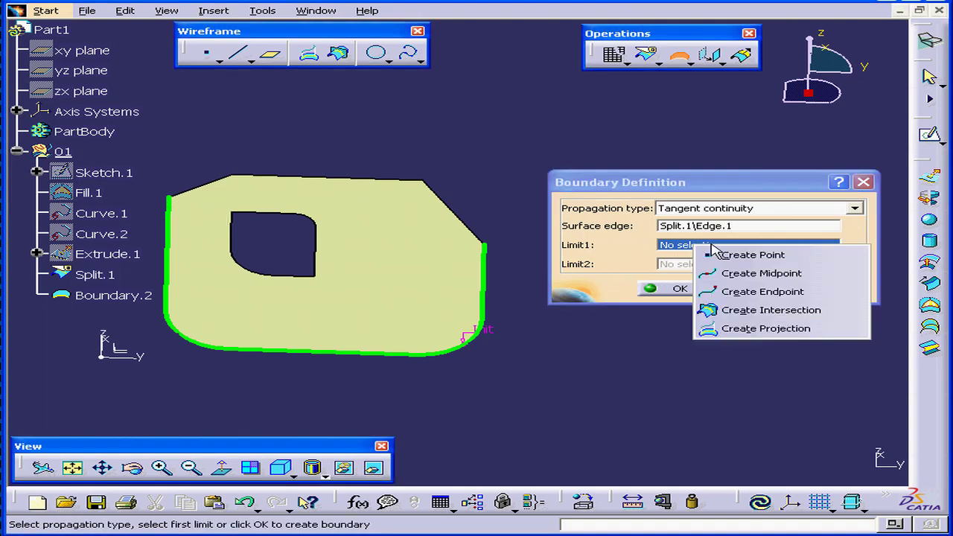
click(757, 273)
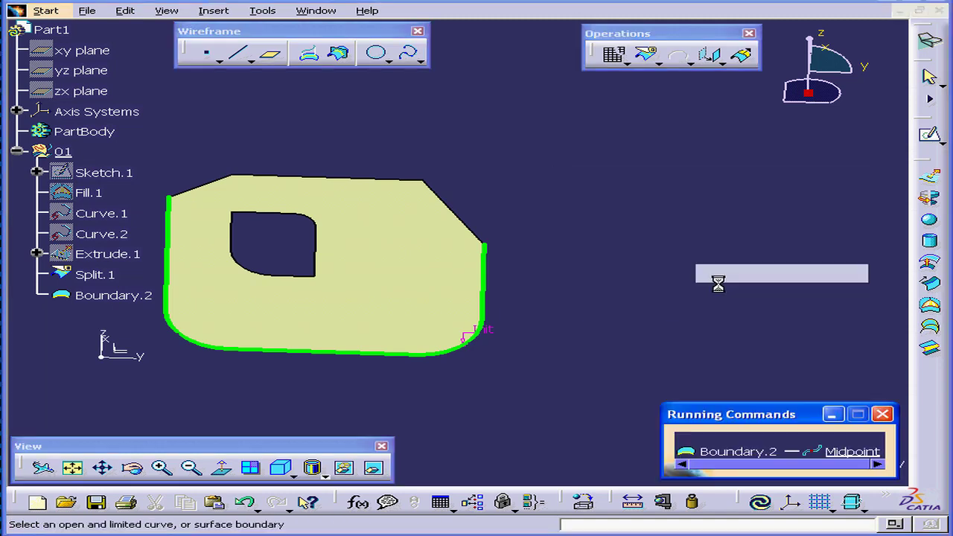
click(494, 299)
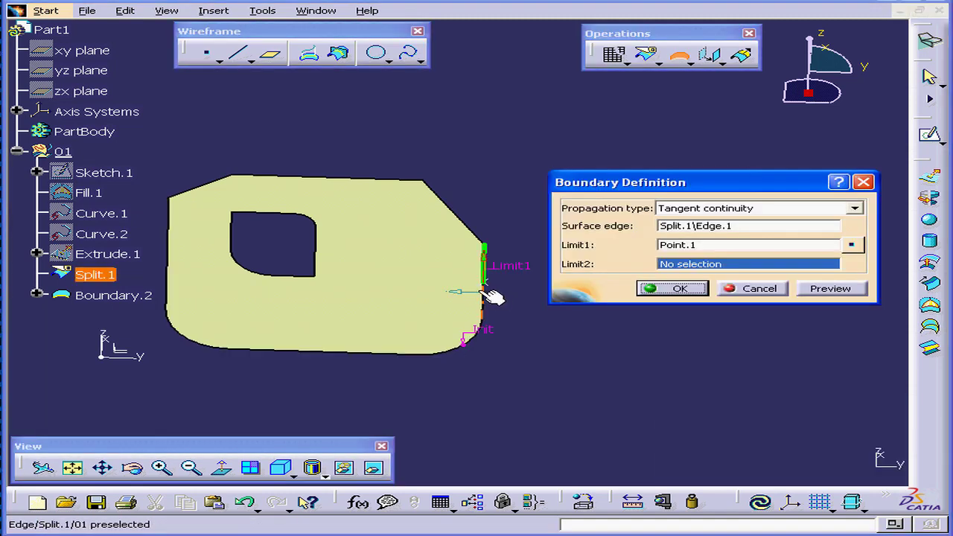
click(490, 260)
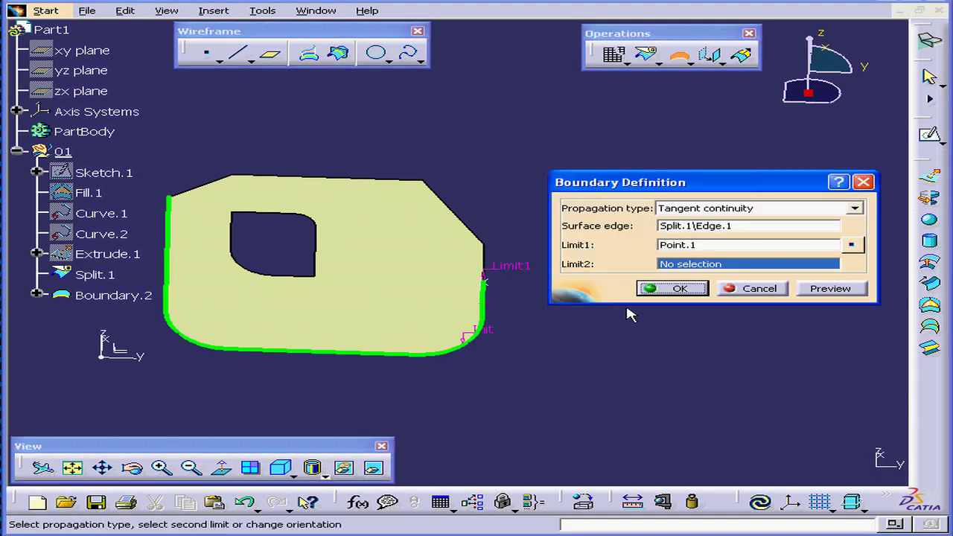
right_click(707, 266)
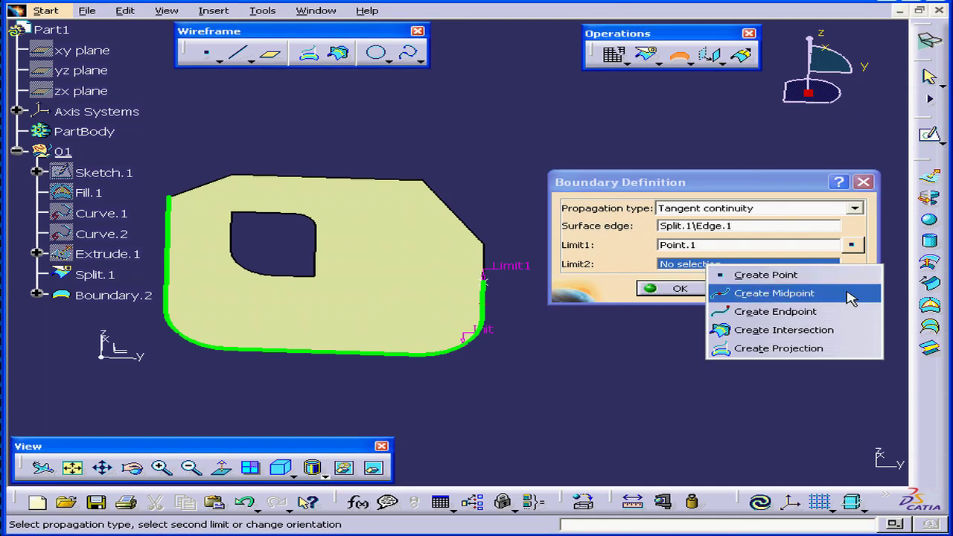
click(774, 293)
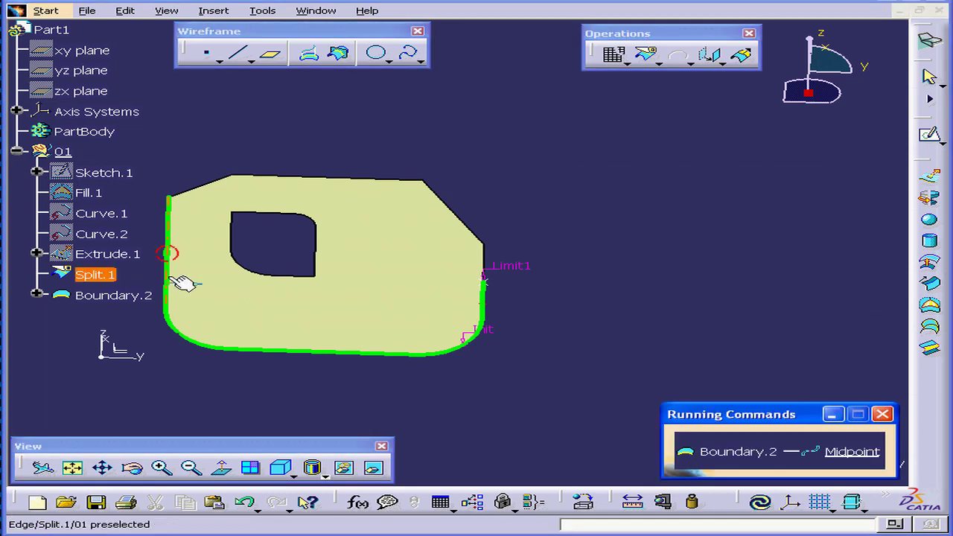
click(167, 254)
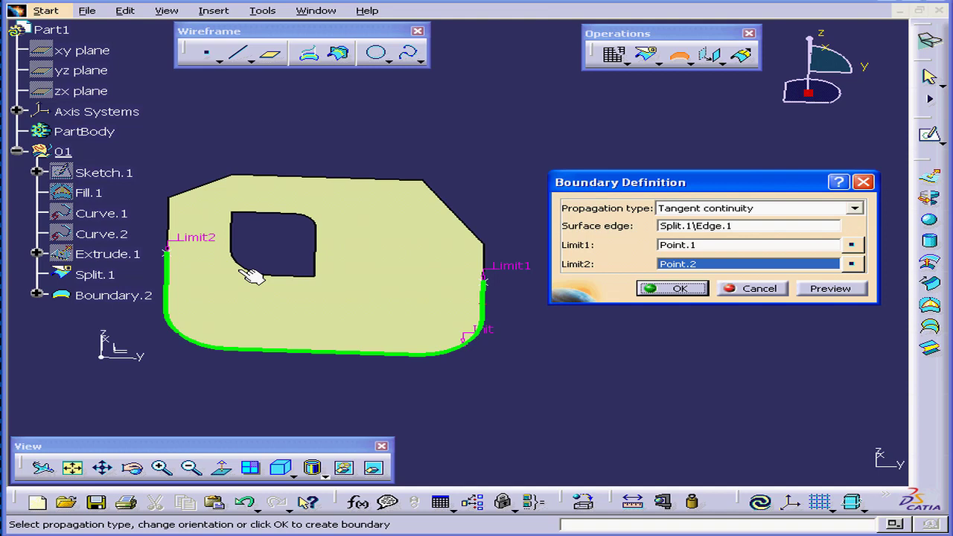
click(693, 292)
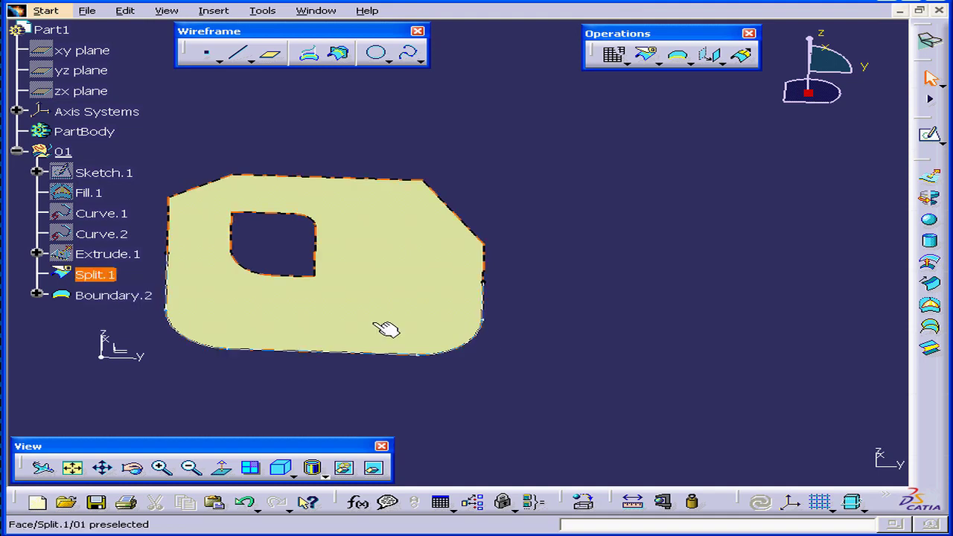
- Set Boundary.2's line thickness to 3: 0.7000 mm in its Properties
right_click(95, 296)
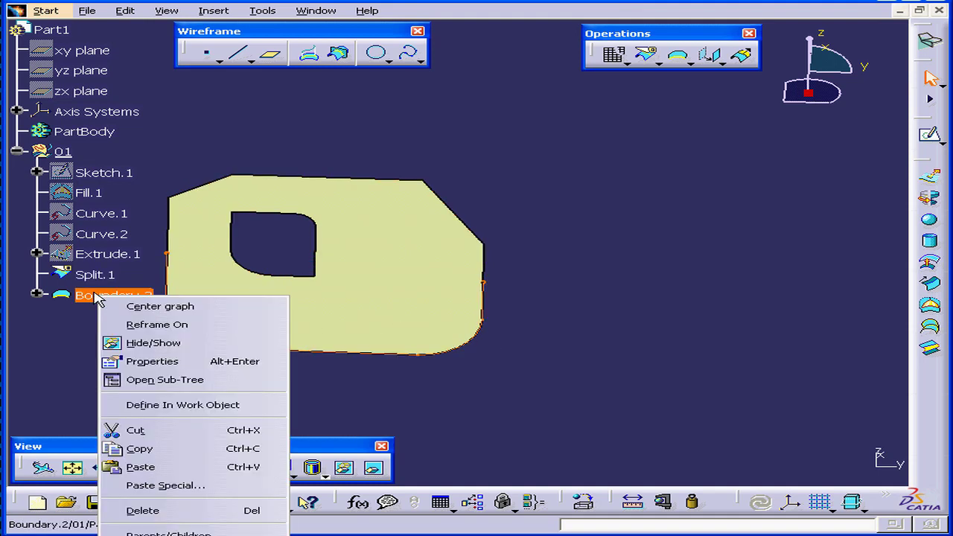
click(195, 361)
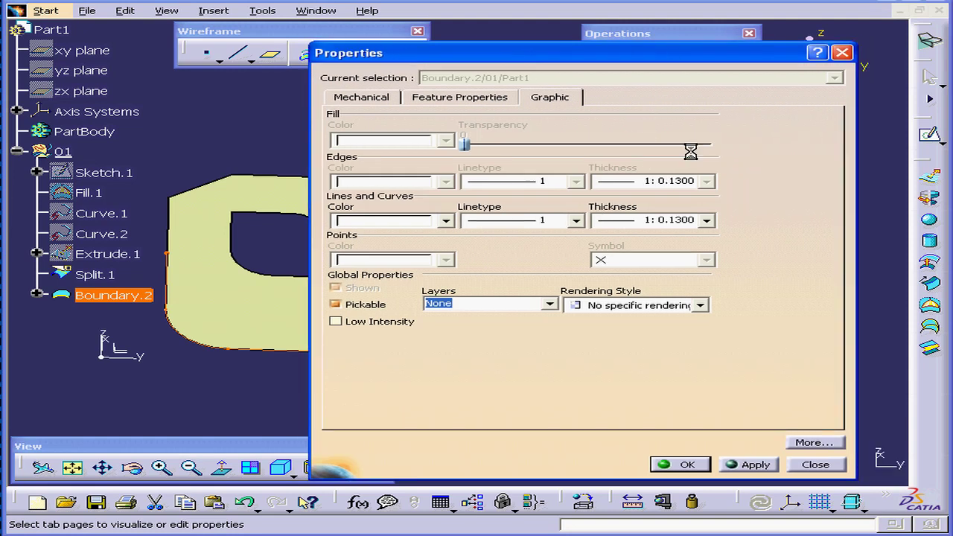
click(705, 222)
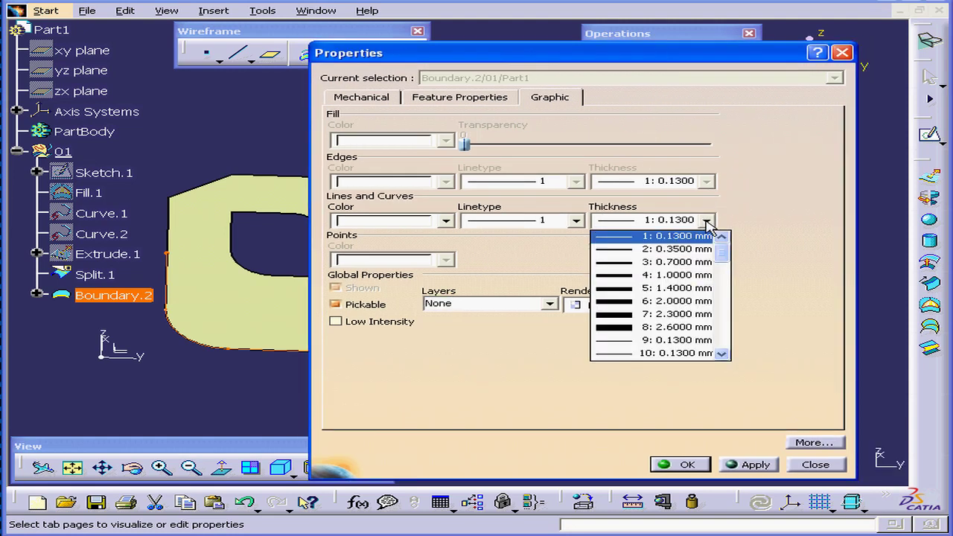
click(694, 262)
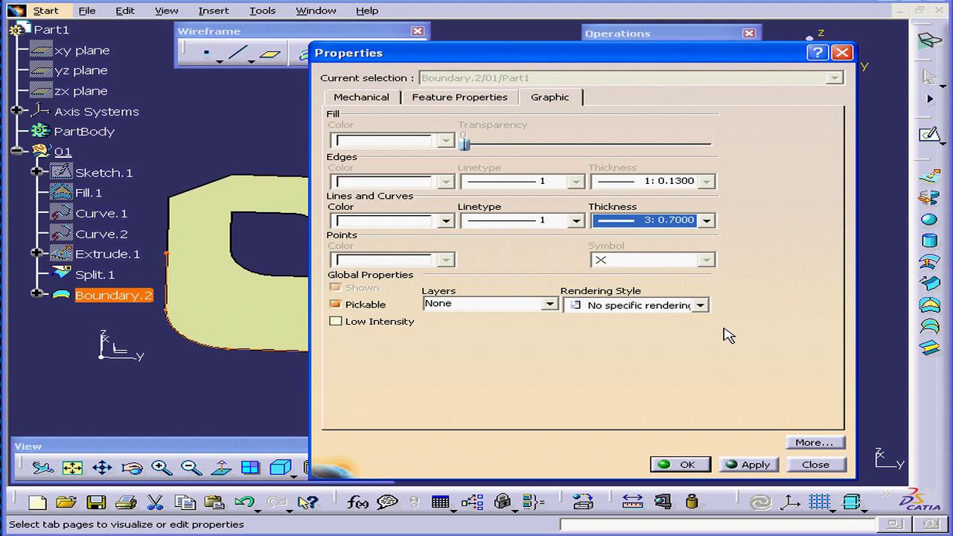
click(681, 464)
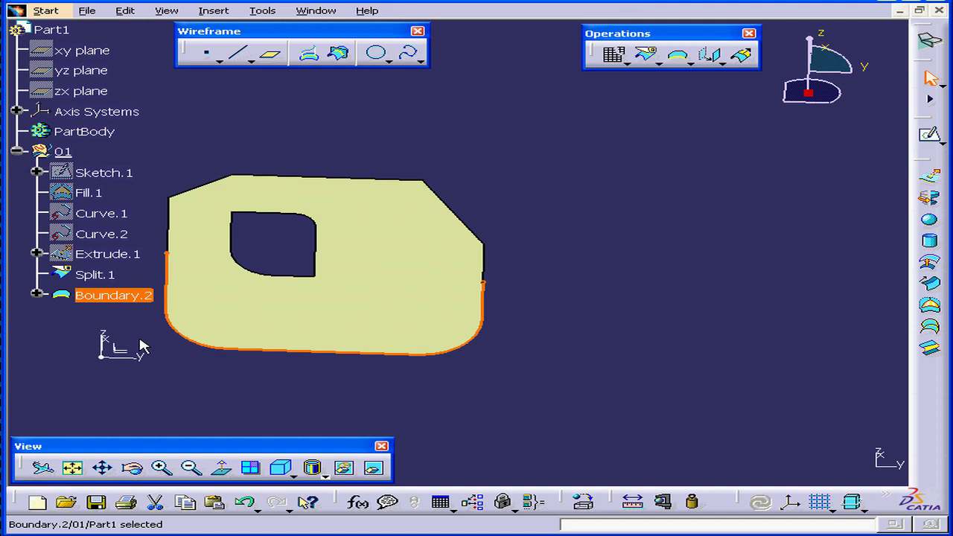
- Edit Sketch.1, dragging the profile's right corner further right, and exit to update the surface
double_click(112, 174)
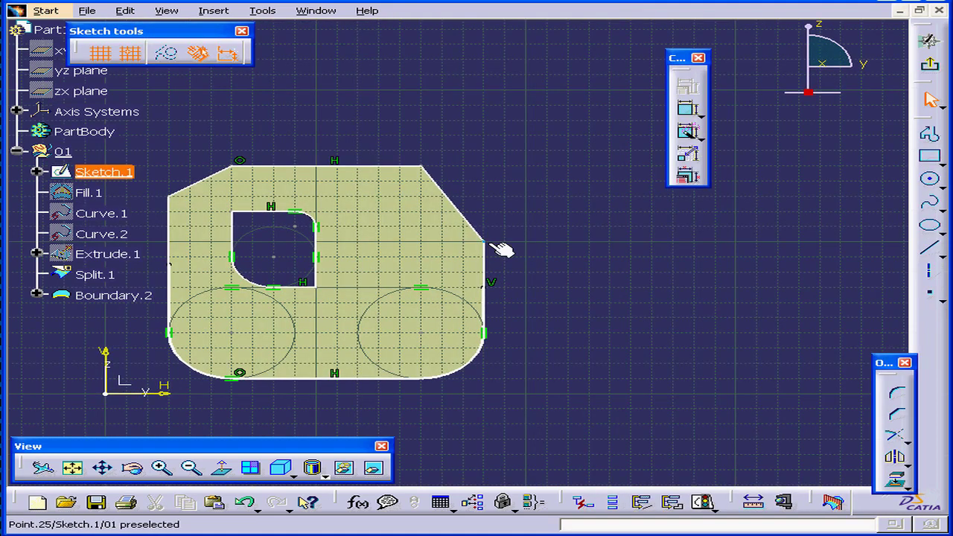
drag(491, 244, 554, 251)
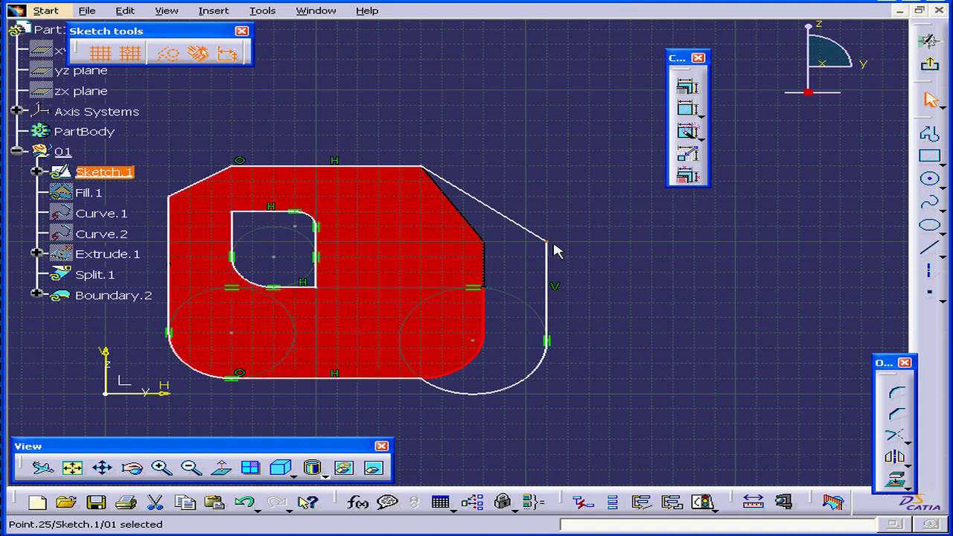
click(930, 65)
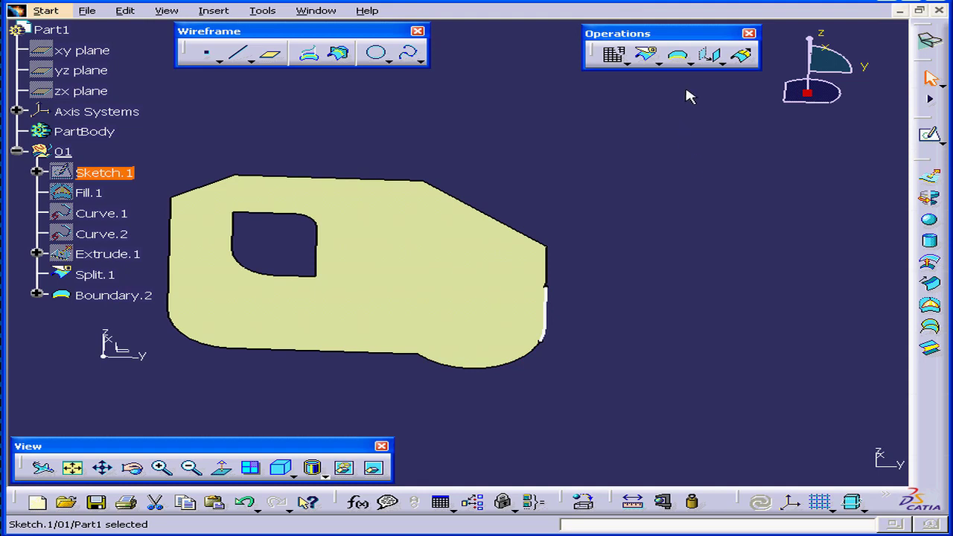
- Create Boundary.3 with No propagation on Split.1's slanted upper-right edge (Edge.4)
click(677, 56)
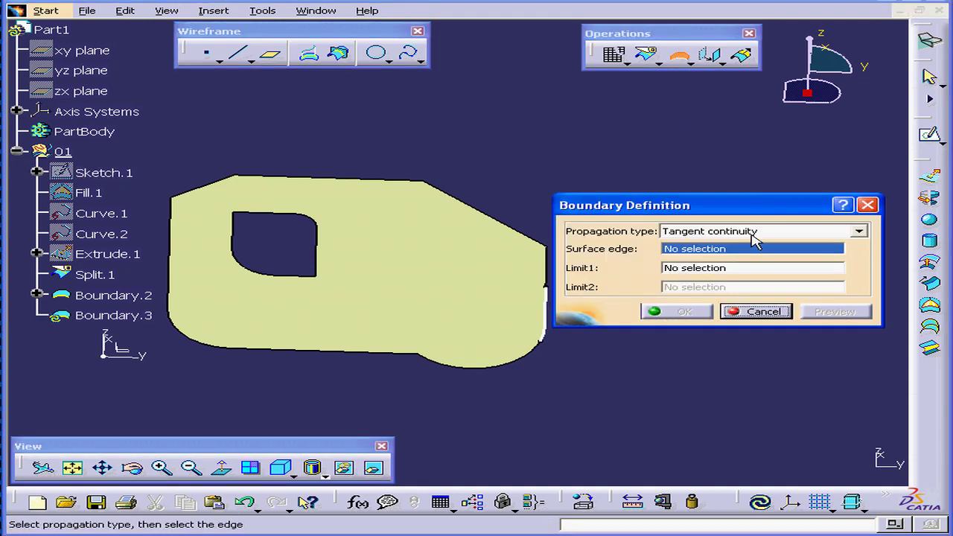
click(857, 231)
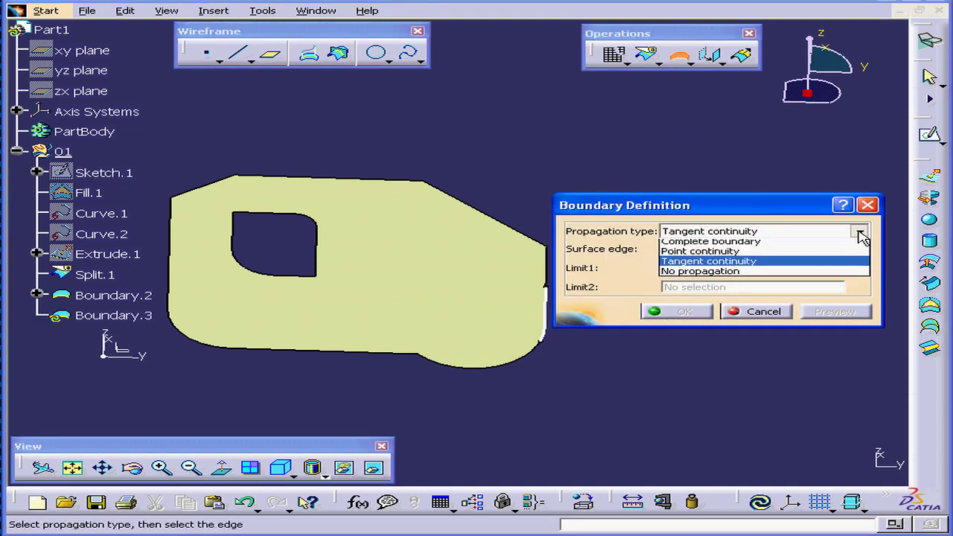
click(803, 277)
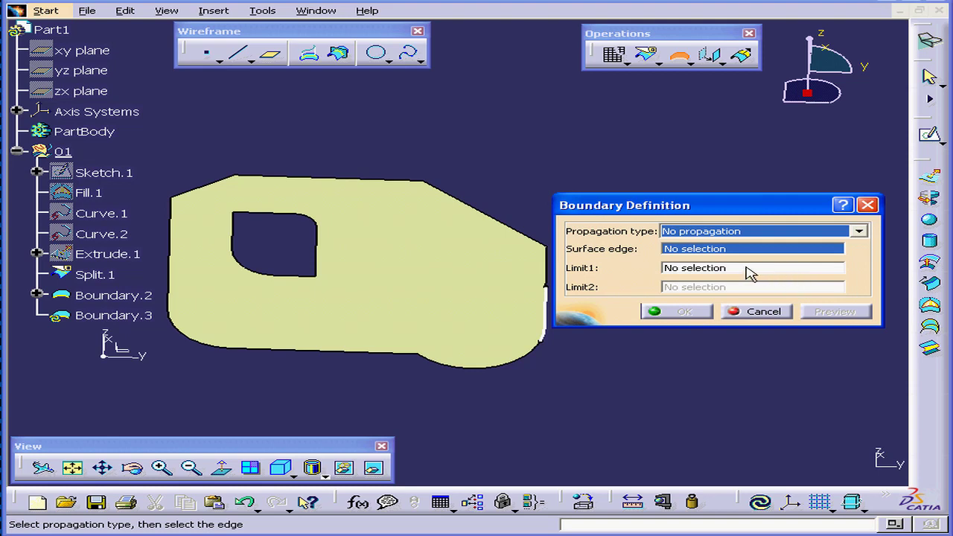
click(520, 234)
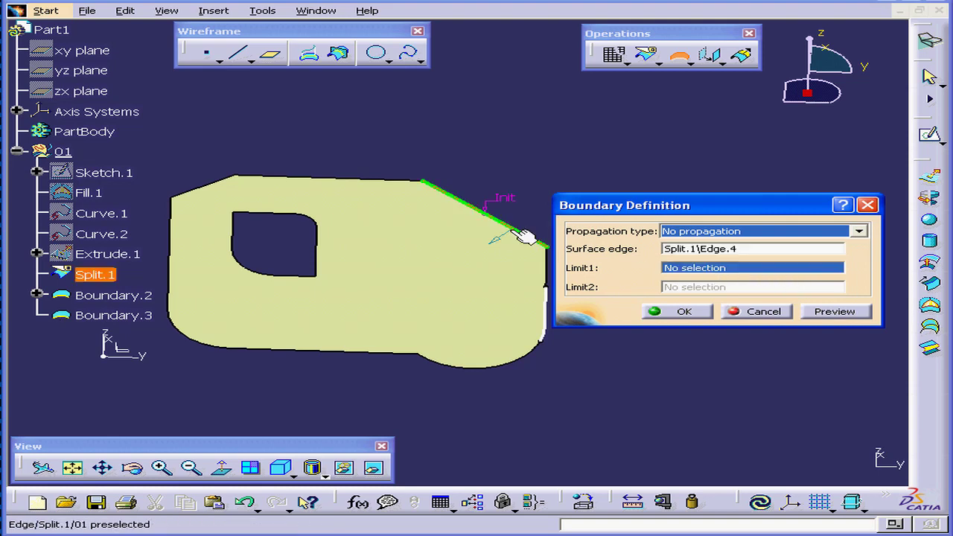
click(672, 311)
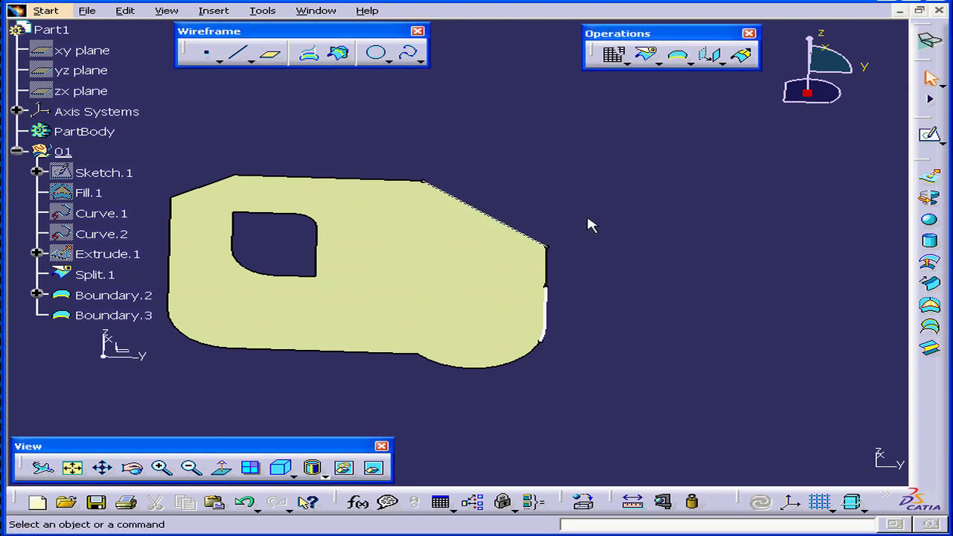
- Drag Sketch.1's top-right vertex up and to the right, then exit so the surface updates
double_click(100, 173)
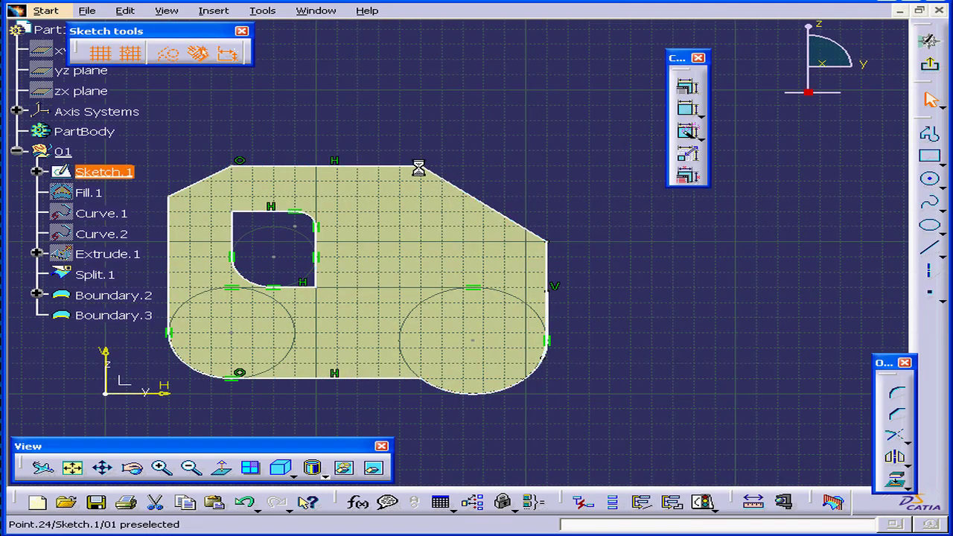
drag(418, 168, 525, 151)
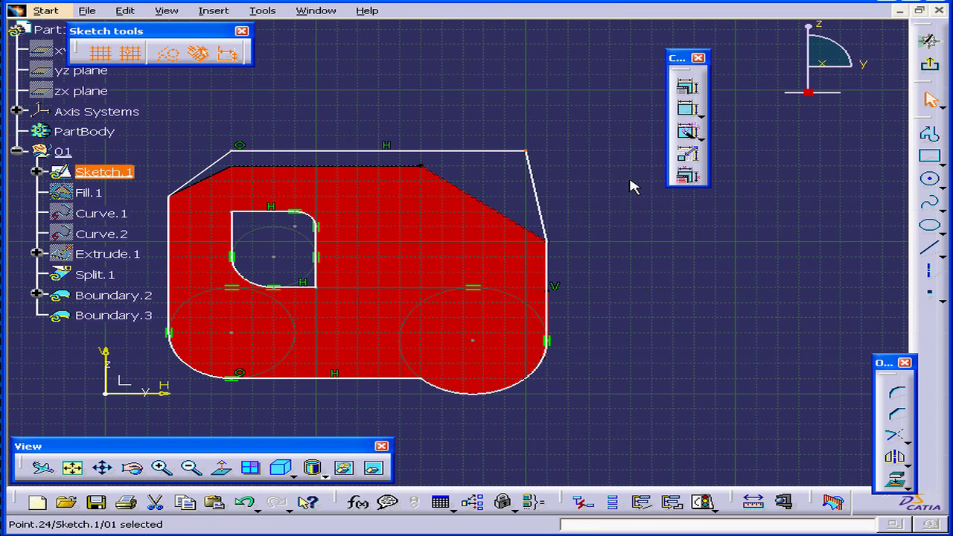
click(932, 67)
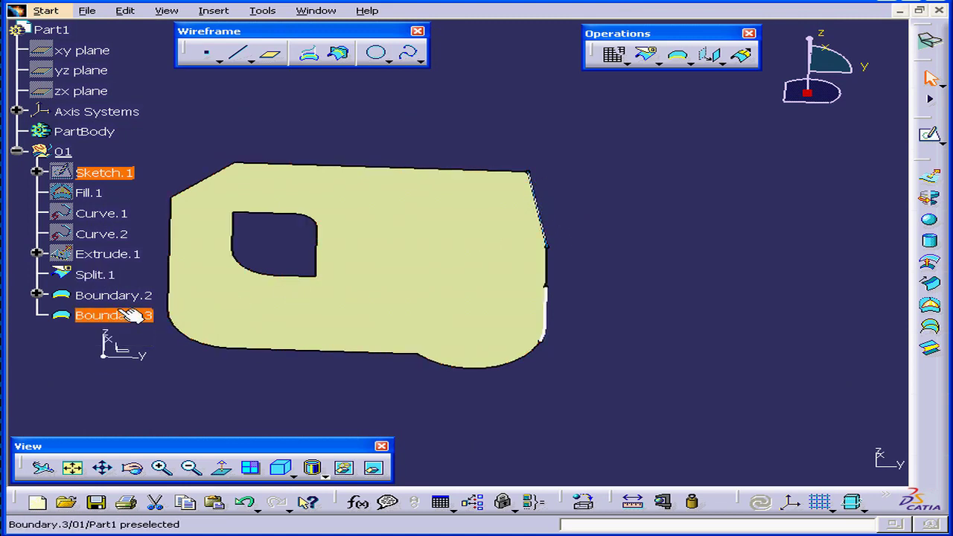
- Set Boundary.3's line thickness to 3: 0.7000 mm in its Graphic properties
right_click(104, 316)
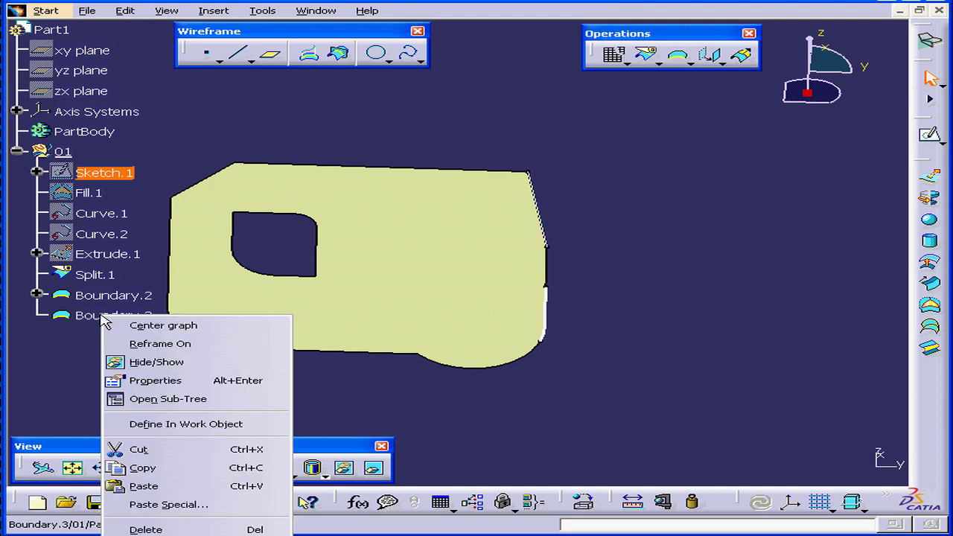
click(223, 380)
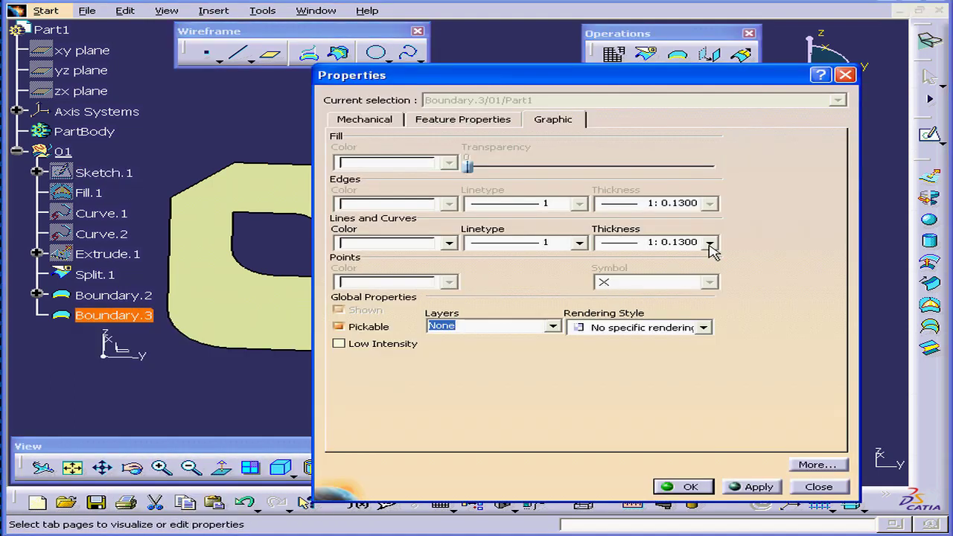
click(710, 242)
click(692, 287)
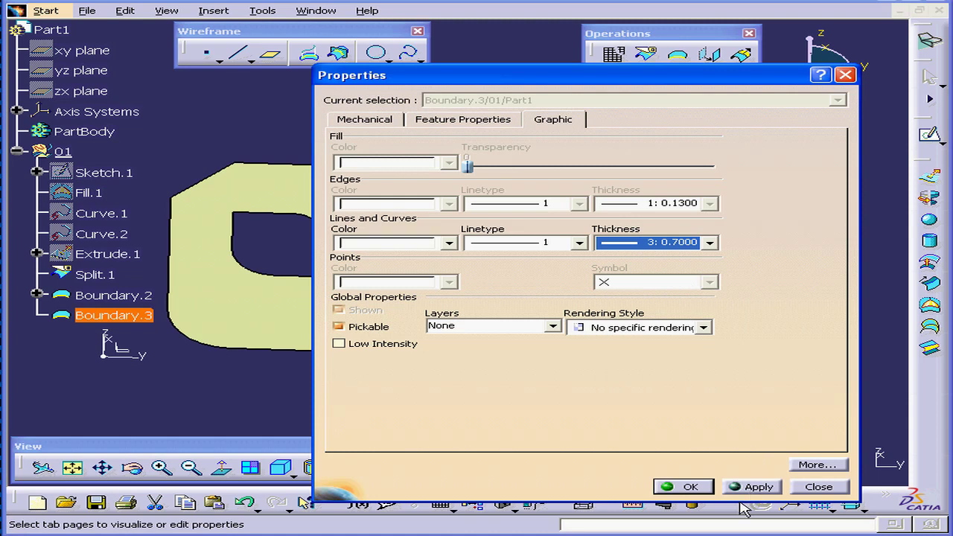
click(687, 487)
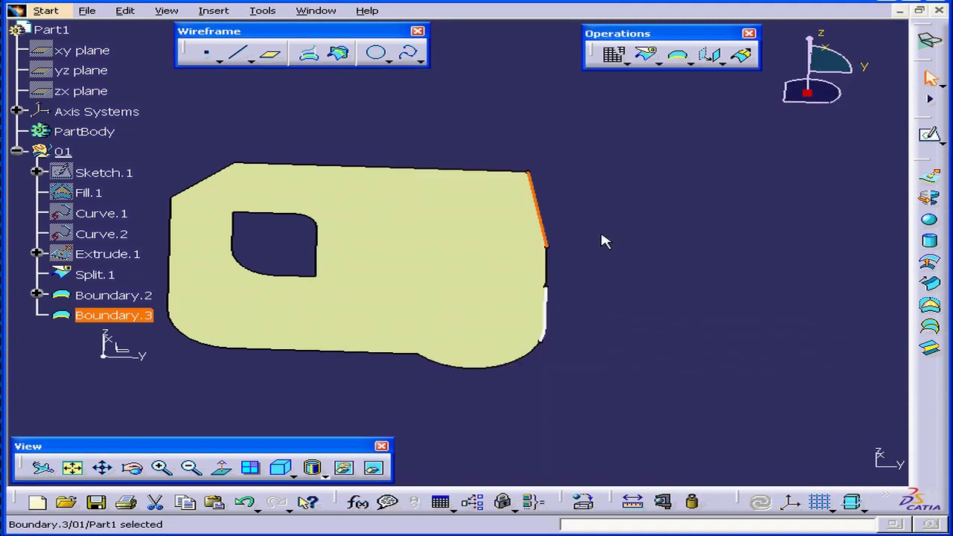